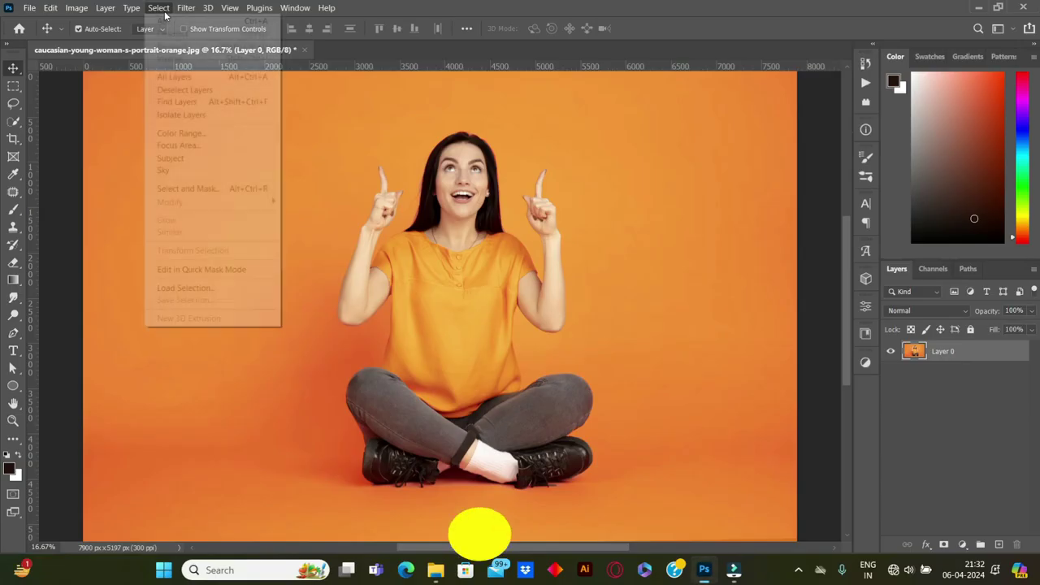
Step: Cut the woman out with Select Subject and a layer mask hiding the orange backdrop
{"action": "left_click", "coordinate": [180, 158]}
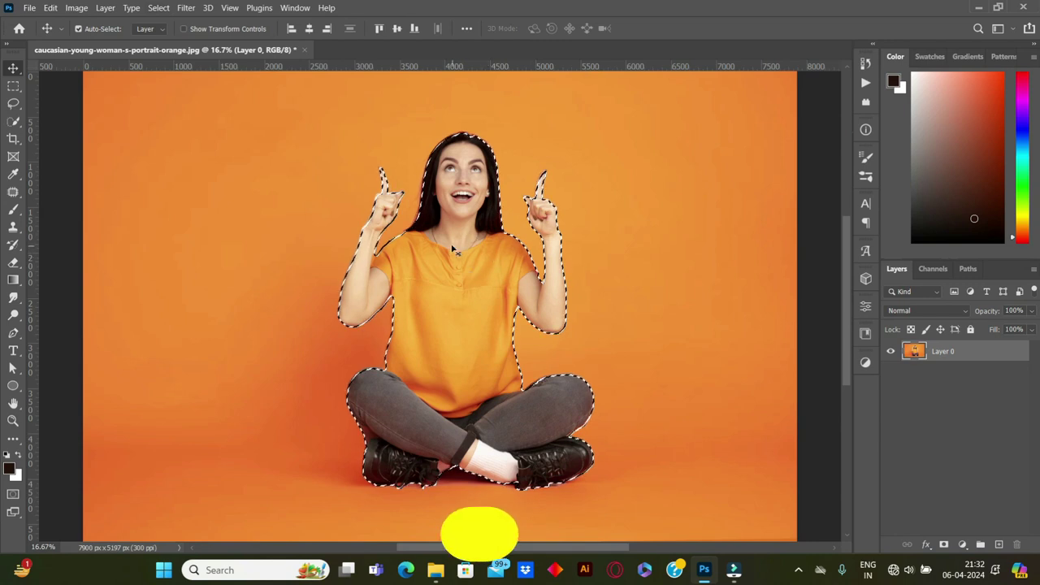
{"action": "left_click", "coordinate": [943, 544]}
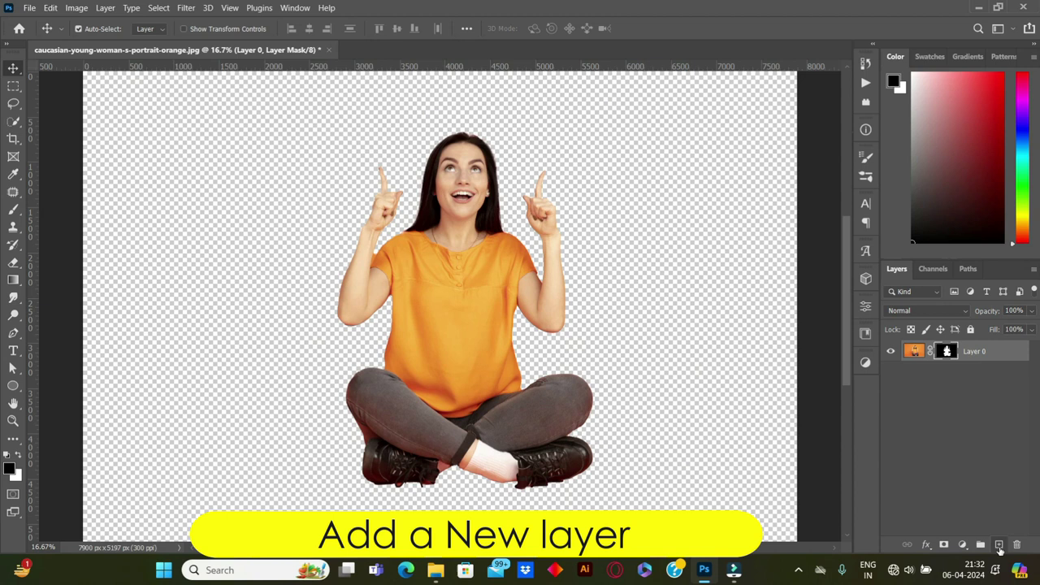
Step: Add a #ffffff Solid Color fill layer beneath Layer 0, then reselect Layer 0
{"action": "left_click", "coordinate": [998, 544]}
{"action": "left_click_drag", "start_coordinate": [952, 353], "coordinate": [946, 393]}
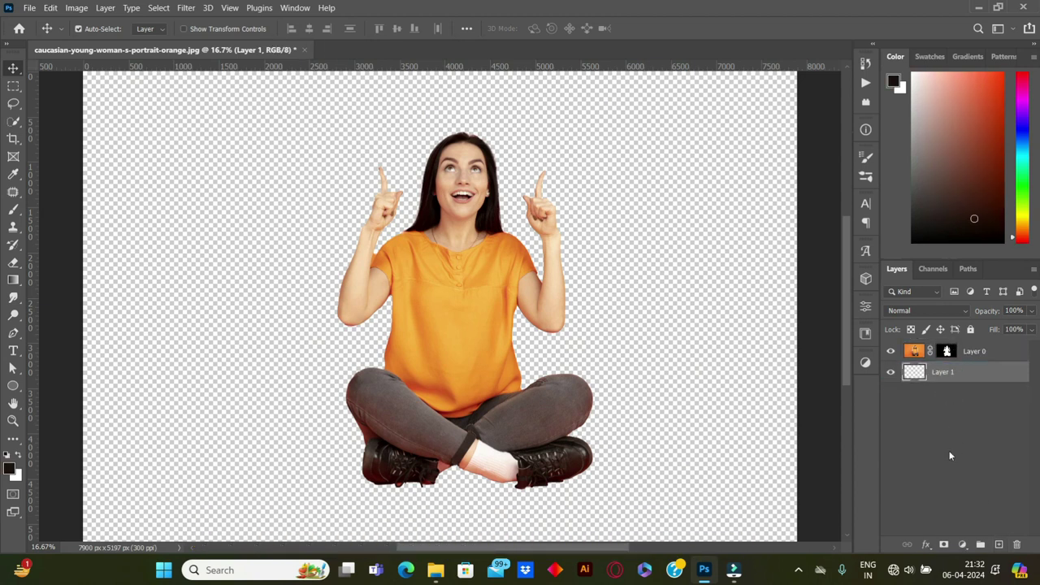
{"action": "left_click", "coordinate": [962, 544]}
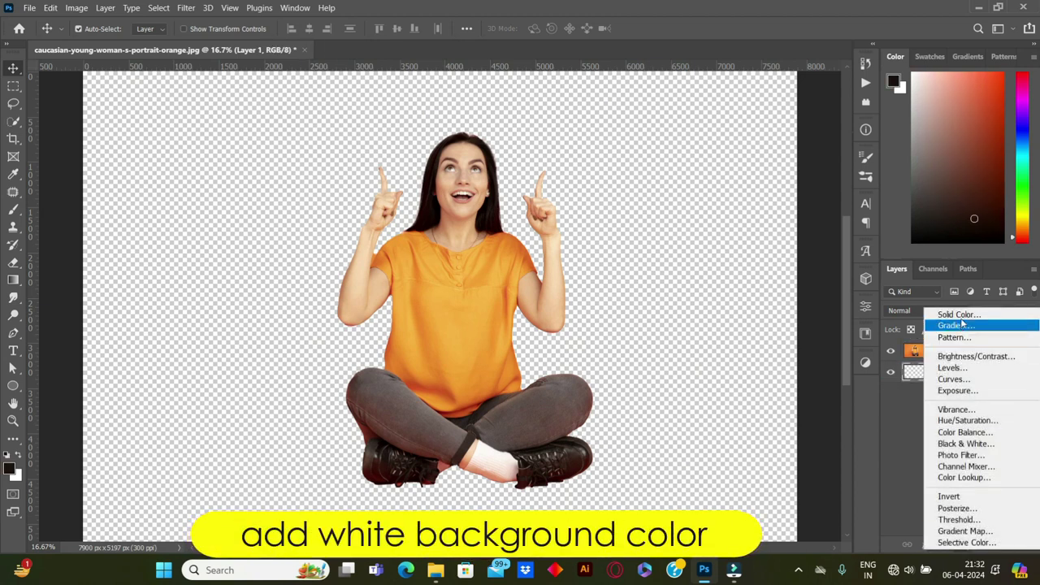
{"action": "left_click", "coordinate": [961, 316]}
{"action": "left_click_drag", "start_coordinate": [704, 116], "coordinate": [682, 79]}
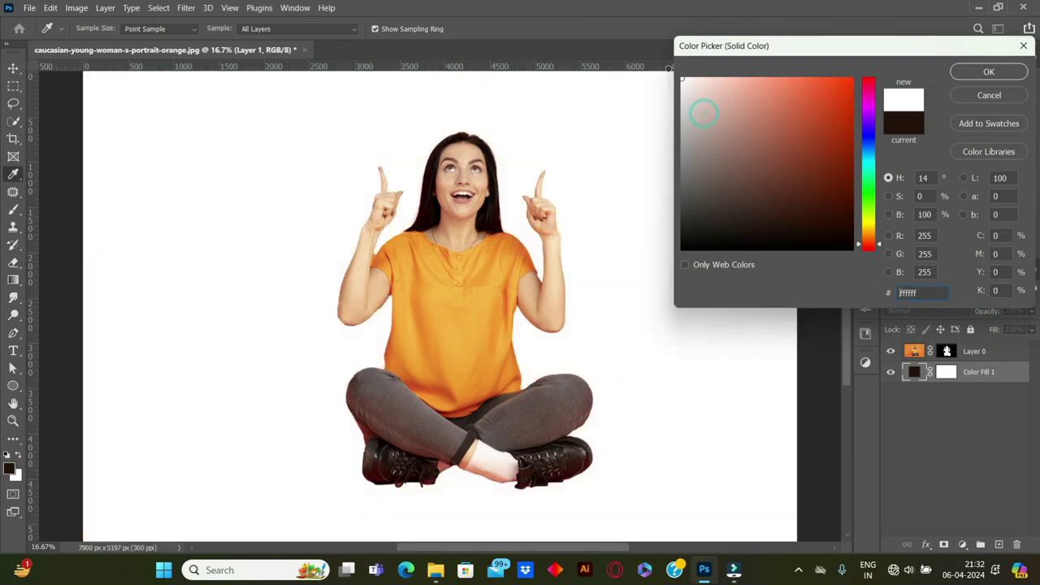
{"action": "left_click", "coordinate": [967, 74]}
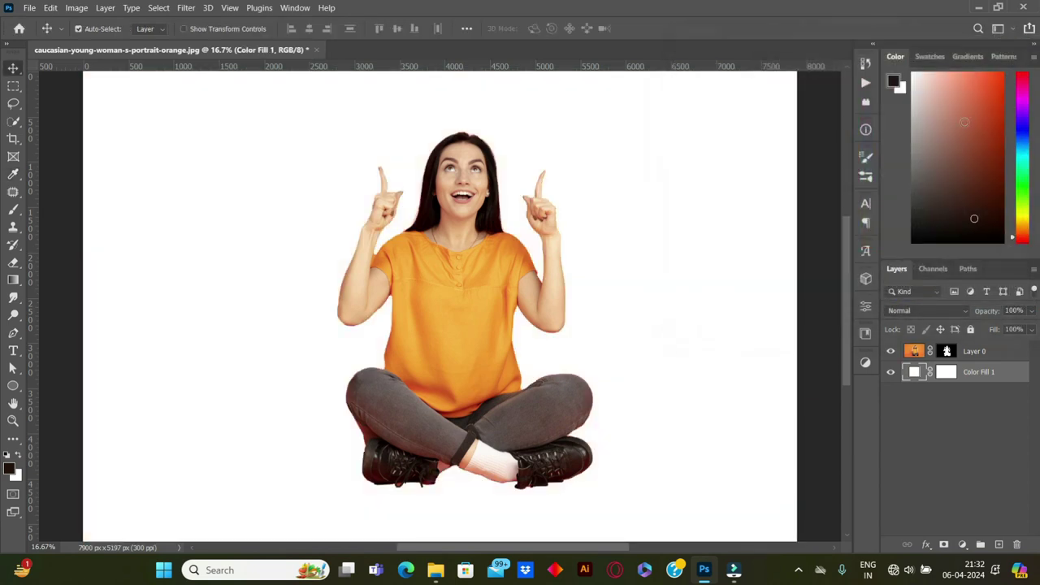
{"action": "left_click", "coordinate": [982, 352]}
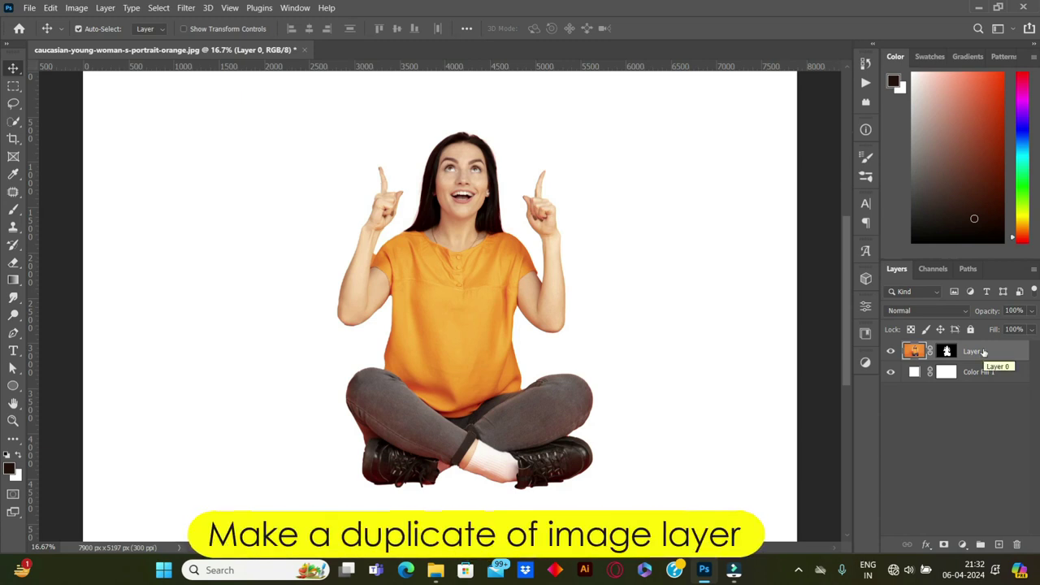
Step: Duplicate Layer 0 with Ctrl+J, hide the copy, and reselect the Color Fill 1 layer
{"action": "key", "text": "ctrl+j"}
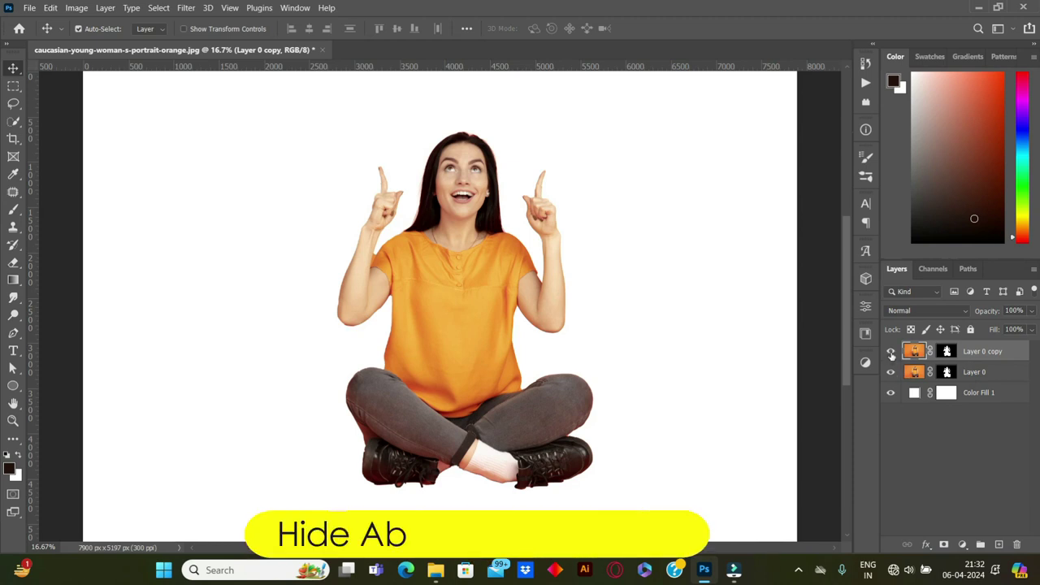
{"action": "left_click", "coordinate": [891, 351]}
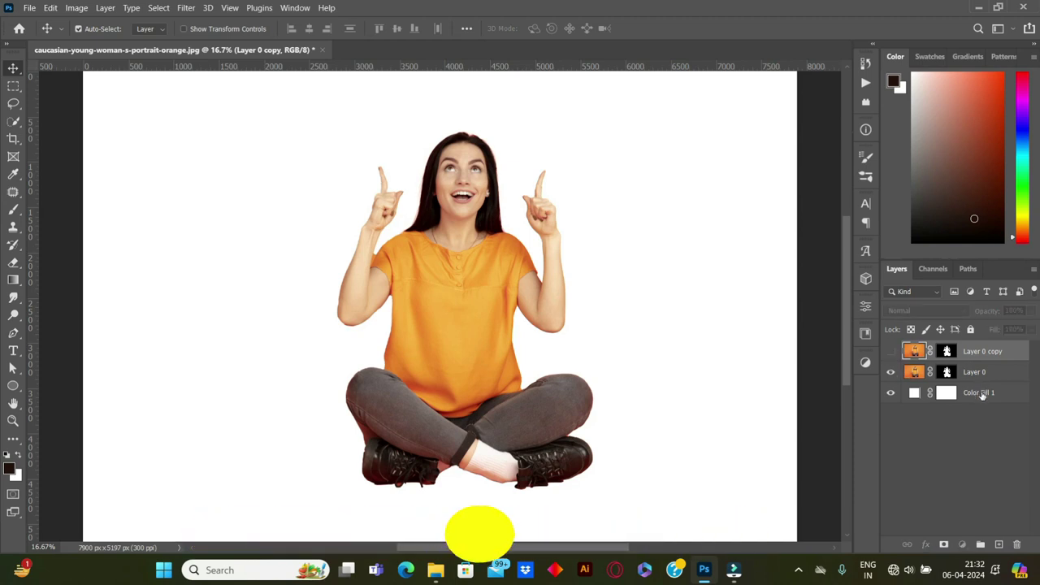
{"action": "left_click", "coordinate": [979, 392]}
{"action": "left_click", "coordinate": [13, 385]}
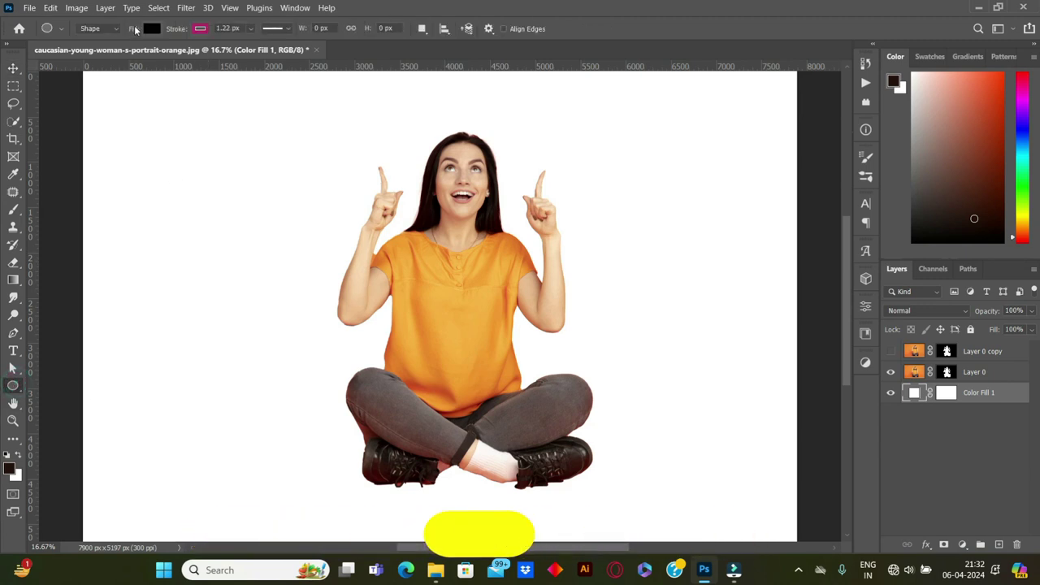
Step: Draw a light-blue ellipse circle with no stroke over the woman
{"action": "left_click", "coordinate": [151, 28]}
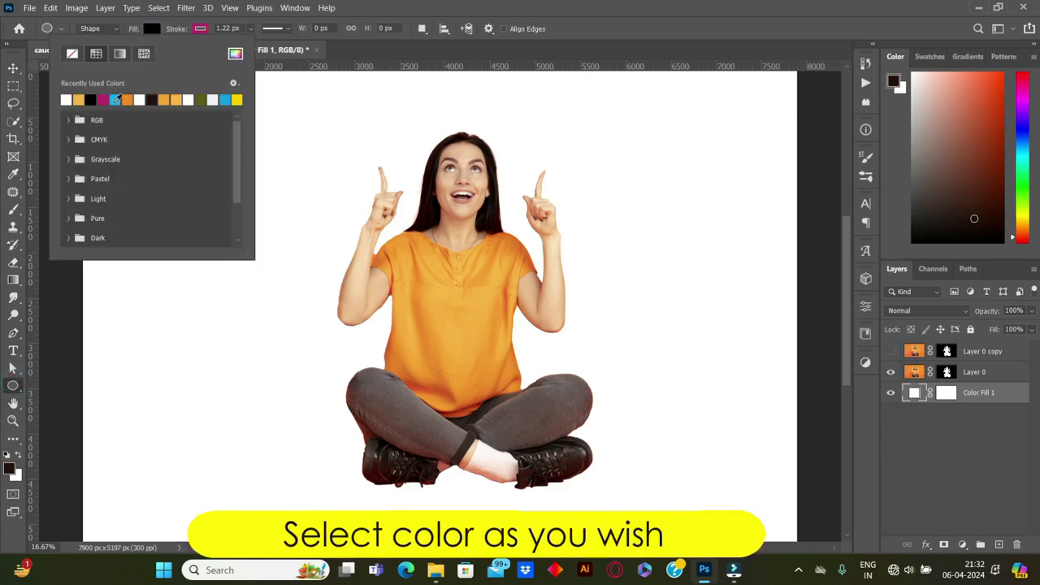
{"action": "left_click", "coordinate": [114, 100]}
{"action": "left_click", "coordinate": [200, 29]}
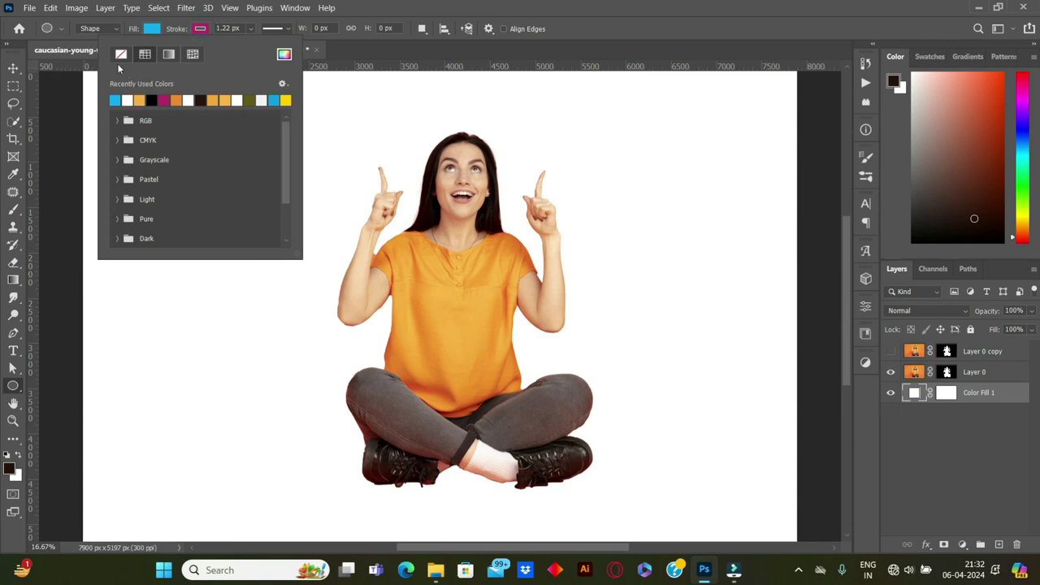
{"action": "left_click", "coordinate": [150, 31]}
{"action": "mouse_move", "coordinate": [455, 260]}
{"action": "left_mouse_down"}
{"action": "mouse_move", "coordinate": [548, 391]}
{"action": "mouse_move", "coordinate": [766, 511]}
{"action": "mouse_move", "coordinate": [743, 471]}
{"action": "mouse_move", "coordinate": [659, 441]}
{"action": "mouse_move", "coordinate": [746, 495]}
{"action": "left_mouse_up"}
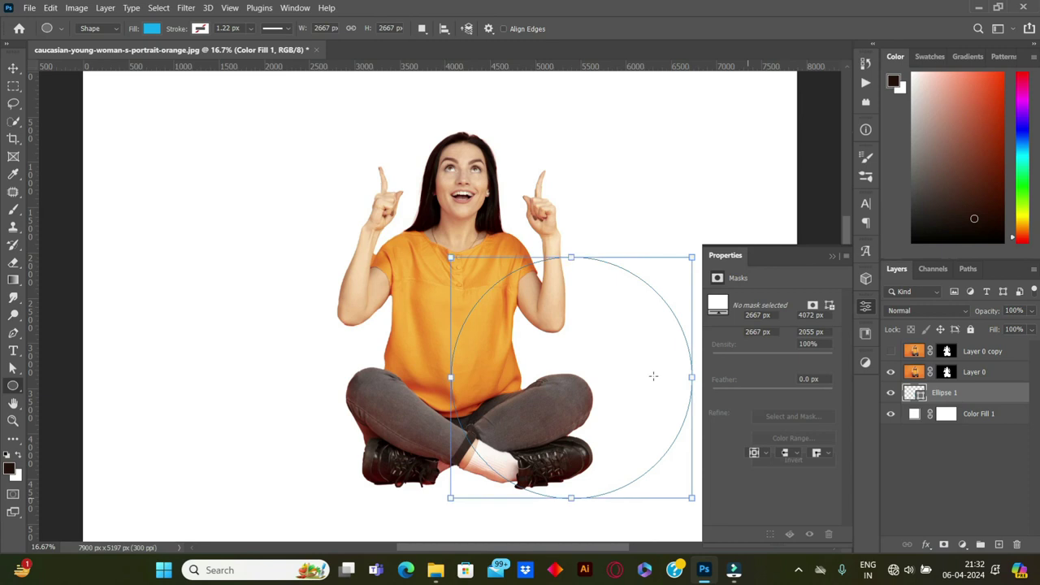
{"action": "left_click", "coordinate": [832, 256]}
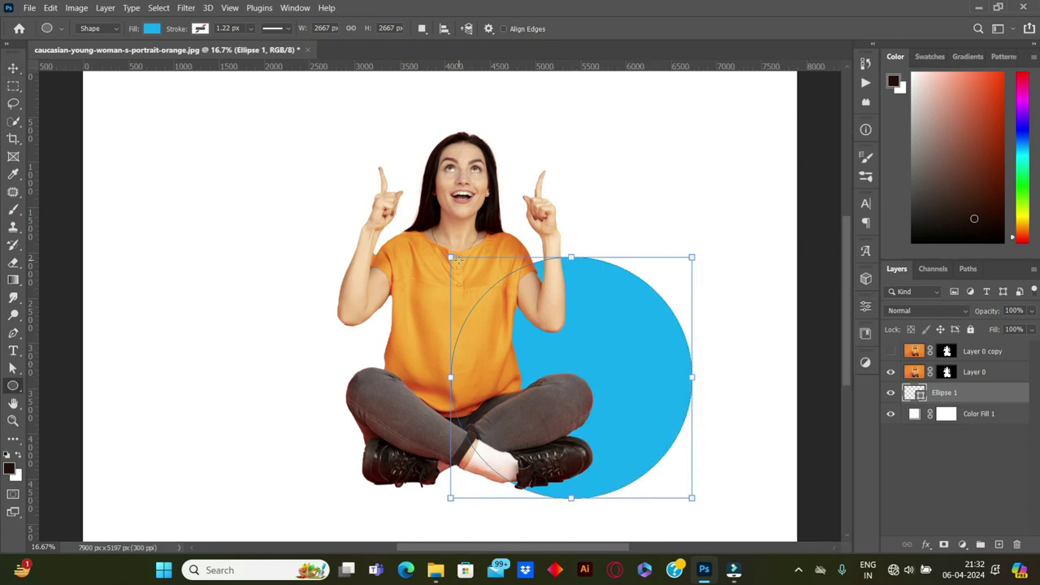
Step: Enlarge the blue circle slightly and centre it behind the woman
{"action": "left_click_drag", "start_coordinate": [450, 259], "coordinate": [442, 252]}
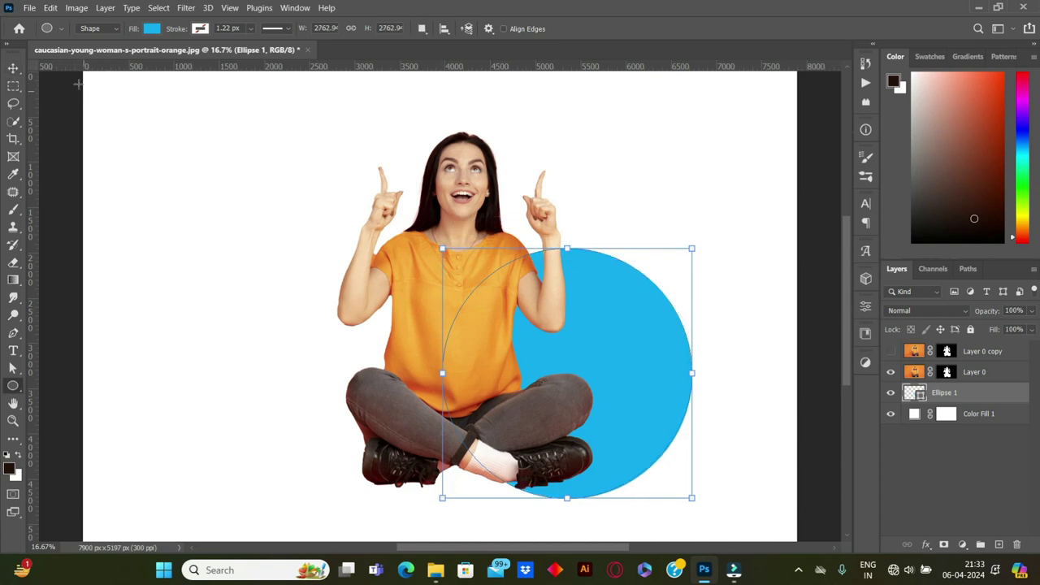
{"action": "left_click", "coordinate": [12, 68]}
{"action": "mouse_move", "coordinate": [629, 368]}
{"action": "left_mouse_down"}
{"action": "mouse_move", "coordinate": [511, 362]}
{"action": "mouse_move", "coordinate": [529, 349]}
{"action": "mouse_move", "coordinate": [530, 336]}
{"action": "mouse_move", "coordinate": [515, 336]}
{"action": "left_mouse_up"}
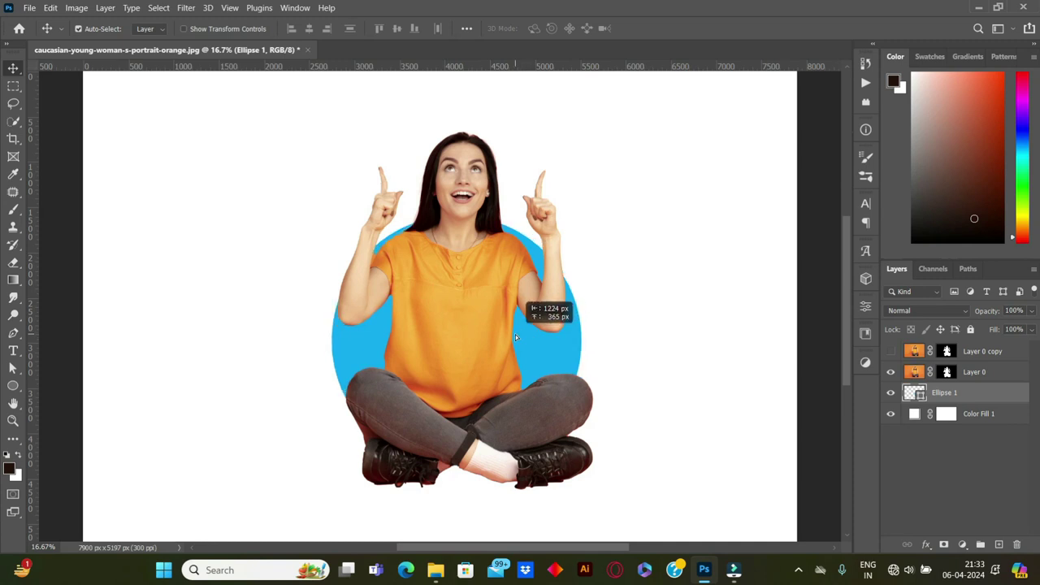
Step: Scale the blue circle proportionally to about 102.5% and move it up about 150 px
{"action": "key", "text": "ctrl+t"}
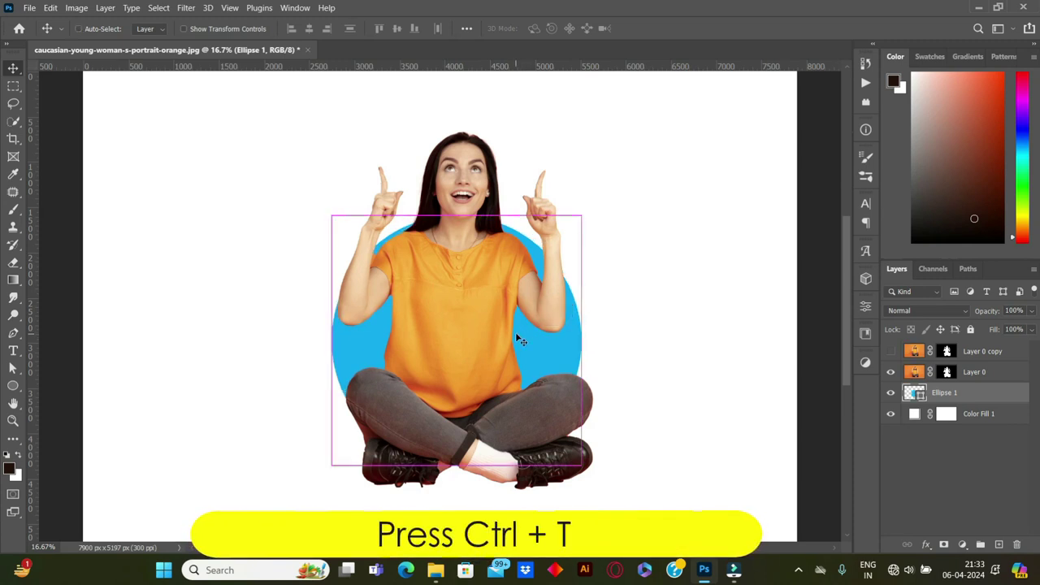
{"action": "key", "text": "ctrl+t"}
{"action": "left_click_drag", "start_coordinate": [580, 464], "coordinate": [592, 480]}
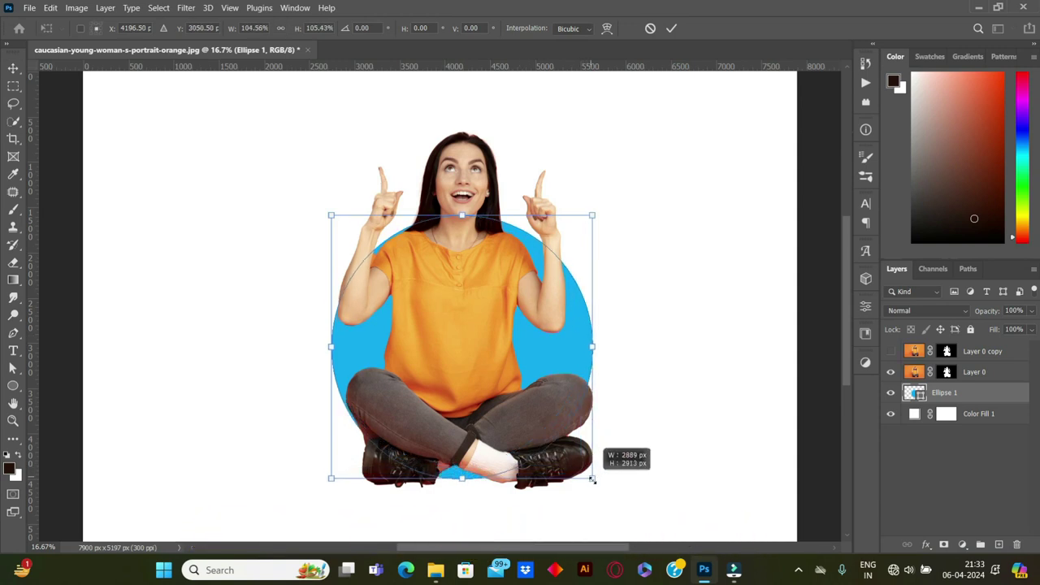
{"action": "key", "text": "alt+shift"}
{"action": "key", "text": "Return"}
{"action": "left_click_drag", "start_coordinate": [565, 363], "coordinate": [556, 334]}
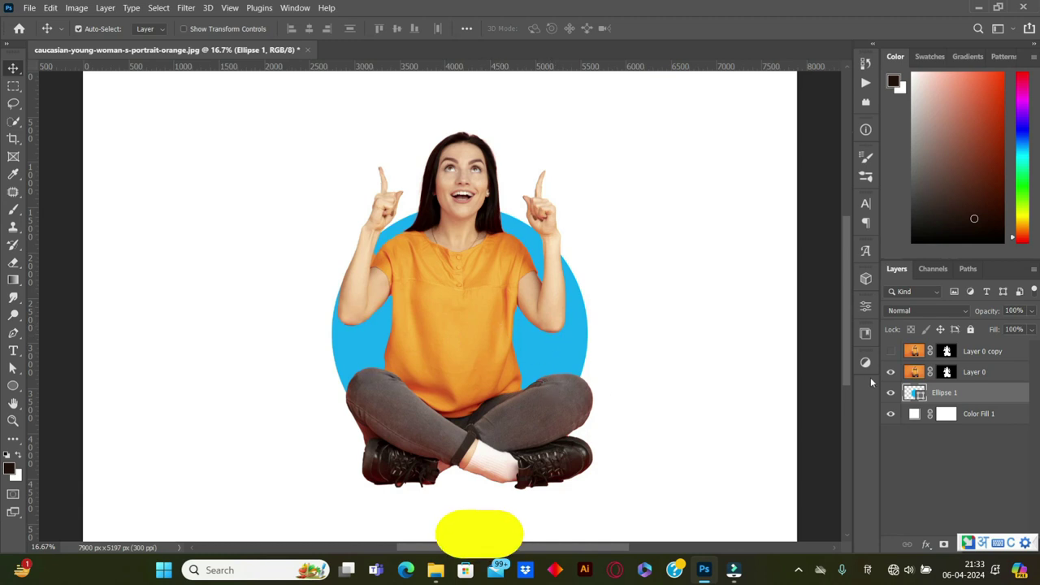
Step: Clip Layer 0 to Ellipse 1 and show the full 'Layer 0 copy' above it
{"action": "left_click", "coordinate": [981, 376]}
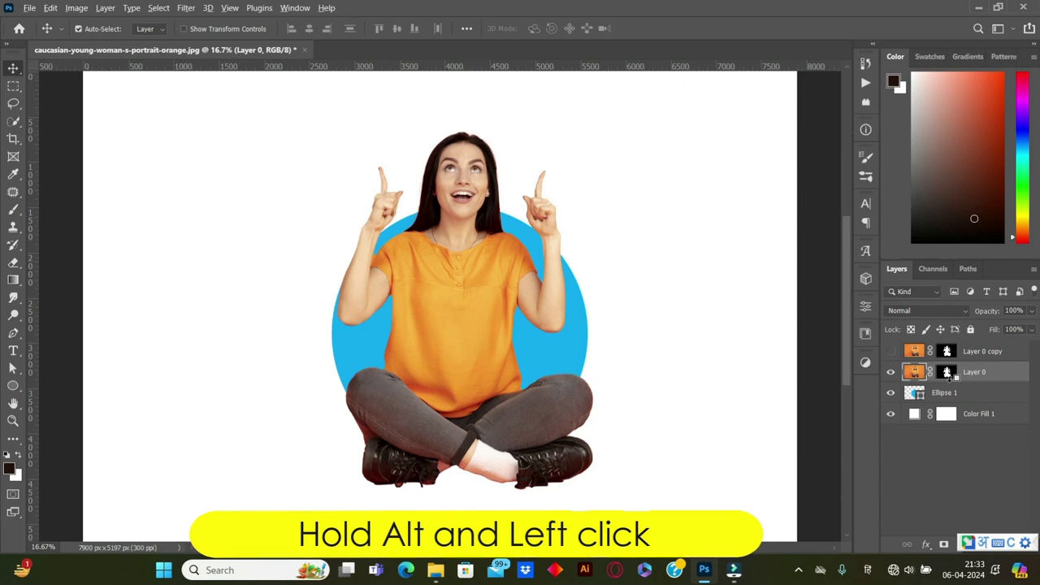
{"action": "left_click", "coordinate": [967, 381], "text": "alt"}
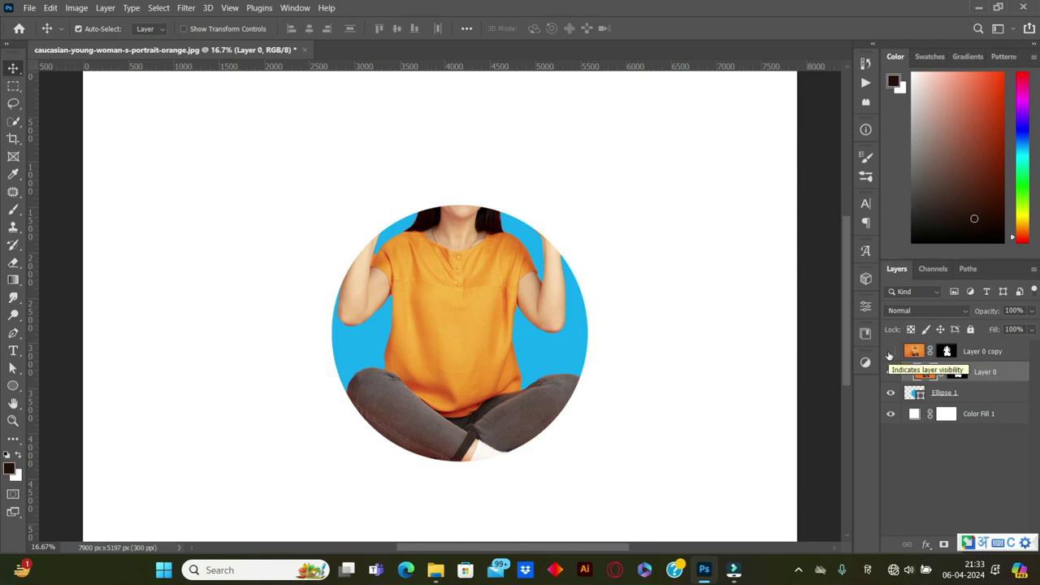
{"action": "left_click", "coordinate": [889, 353]}
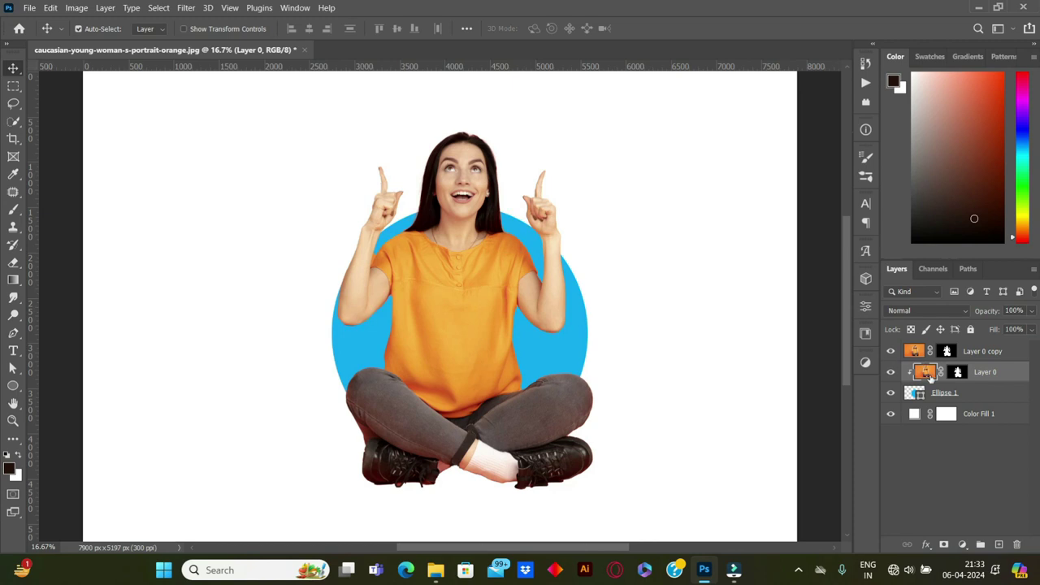
{"action": "left_click", "coordinate": [890, 353]}
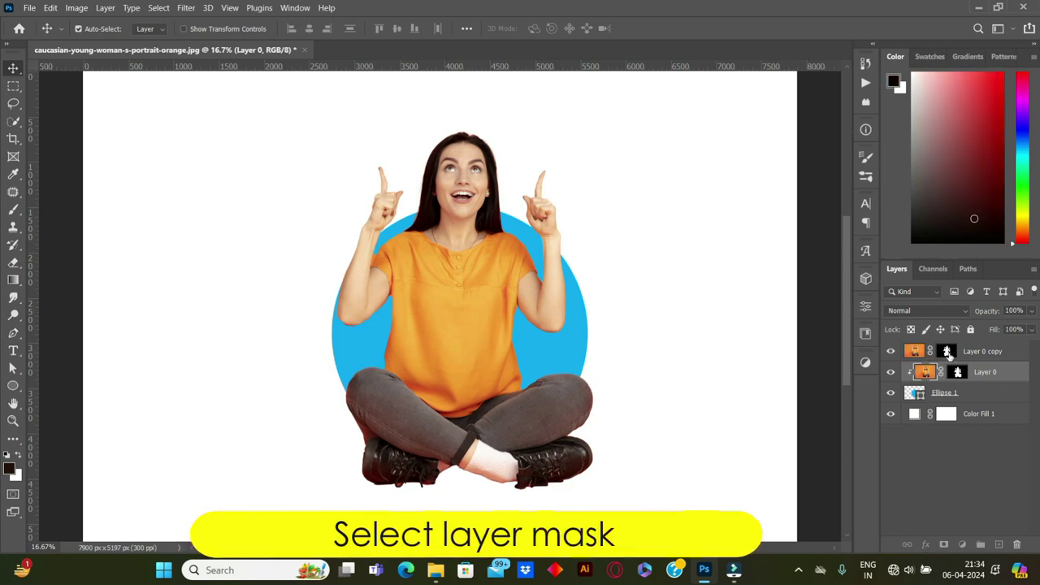
Step: Paint black on the Layer 0 copy's mask to hide her shoes and feet
{"action": "left_click", "coordinate": [947, 352]}
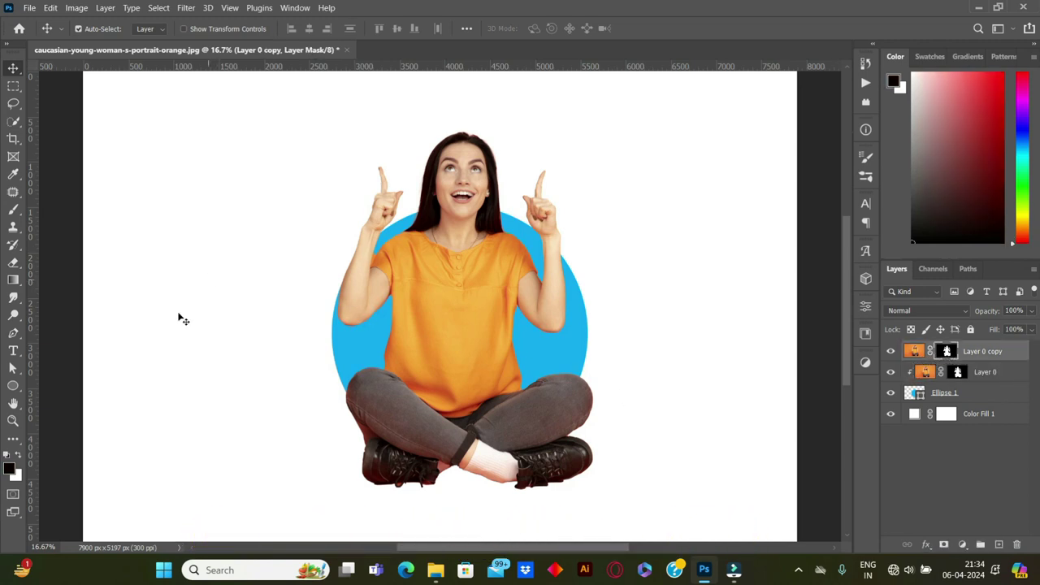
{"action": "left_click", "coordinate": [13, 209]}
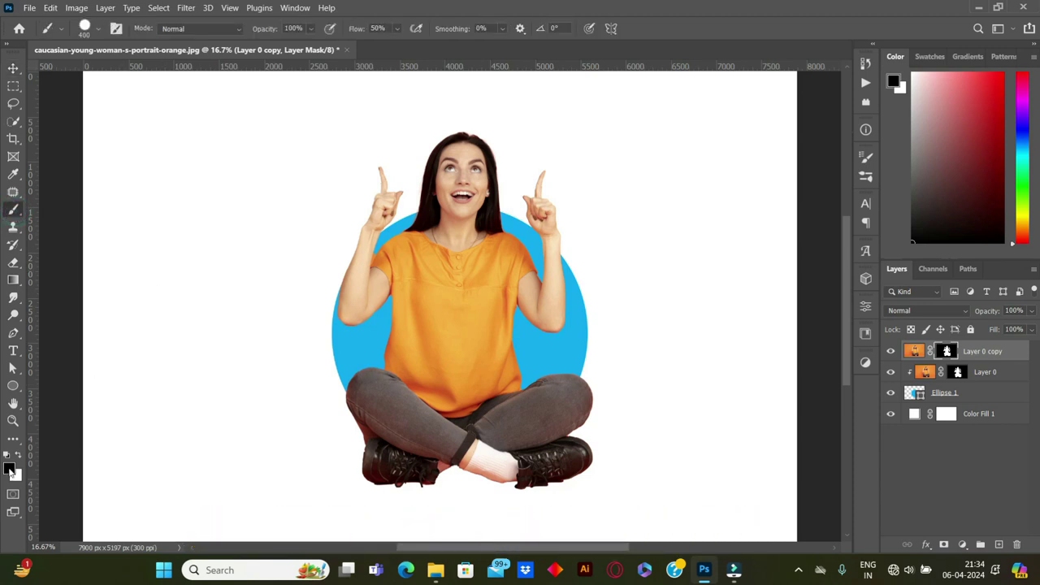
{"action": "left_click", "coordinate": [10, 468]}
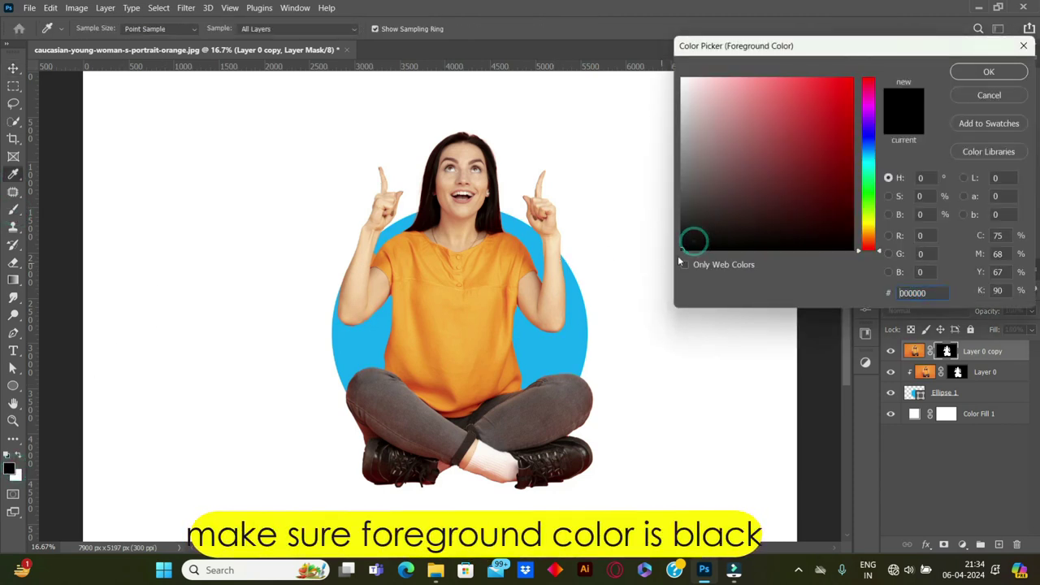
{"action": "left_click", "coordinate": [975, 71]}
{"action": "mouse_move", "coordinate": [339, 399]}
{"action": "left_mouse_down"}
{"action": "mouse_move", "coordinate": [360, 457]}
{"action": "mouse_move", "coordinate": [390, 480]}
{"action": "mouse_move", "coordinate": [520, 455]}
{"action": "mouse_move", "coordinate": [585, 382]}
{"action": "left_mouse_up"}
{"action": "mouse_move", "coordinate": [571, 443]}
{"action": "left_mouse_down"}
{"action": "mouse_move", "coordinate": [571, 479]}
{"action": "mouse_move", "coordinate": [465, 483]}
{"action": "left_mouse_up"}
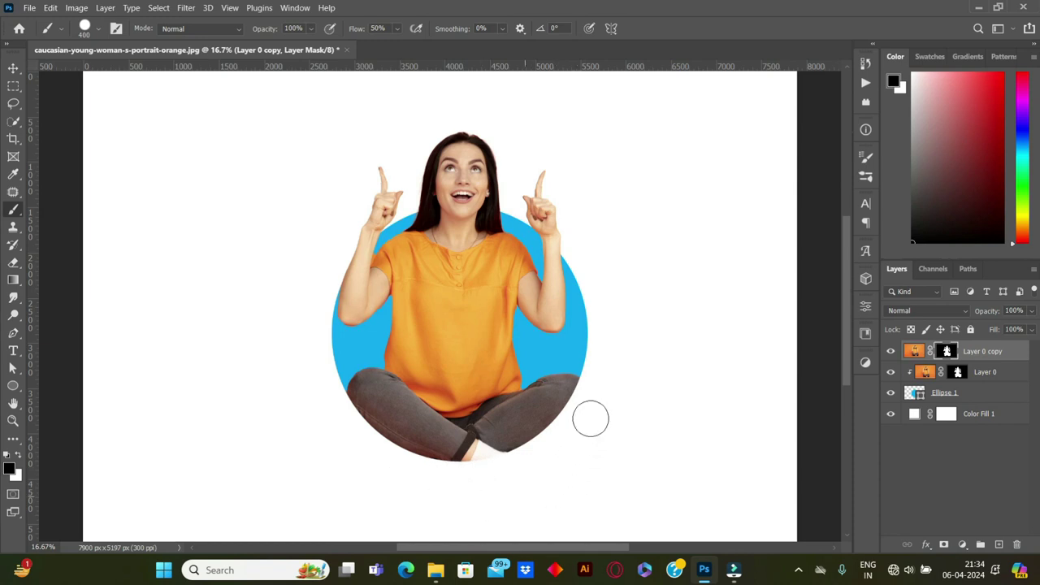
{"action": "left_click", "coordinate": [13, 67]}
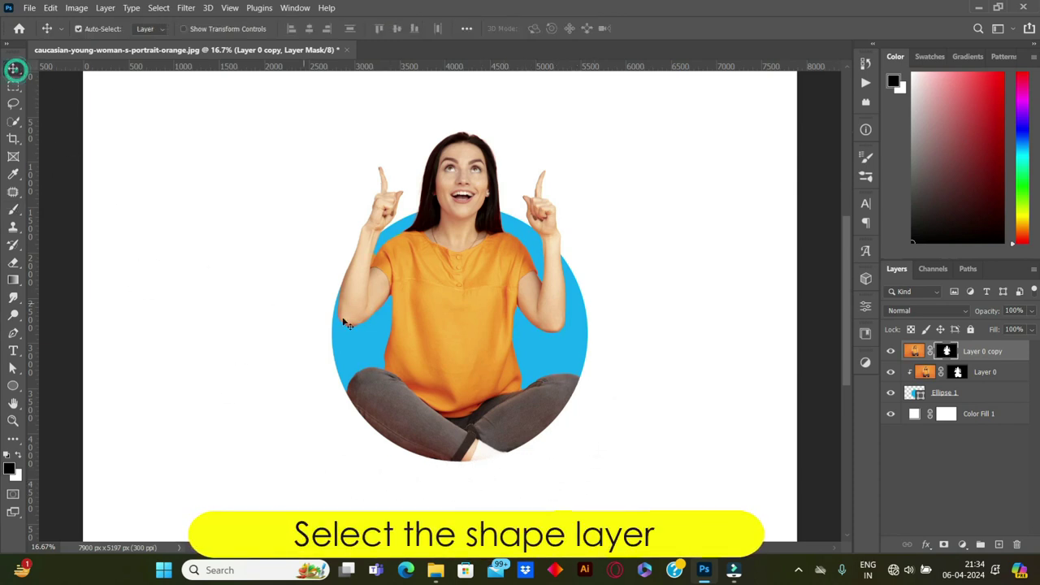
Step: Enable a 49 px outside Stroke on Ellipse 1 through Blending Options
{"action": "left_click", "coordinate": [988, 395]}
{"action": "right_click", "coordinate": [989, 398]}
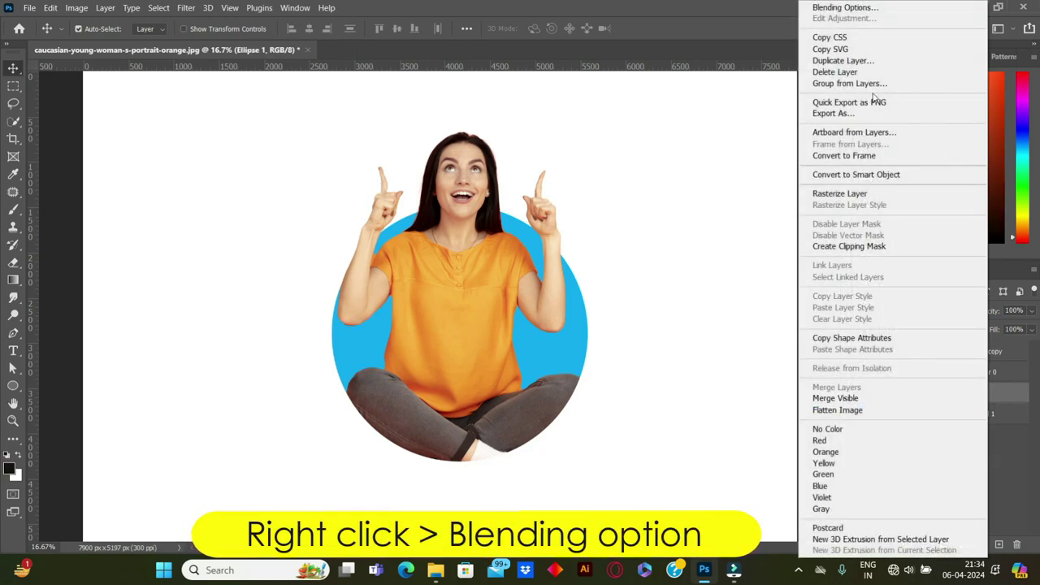
{"action": "left_click", "coordinate": [845, 8]}
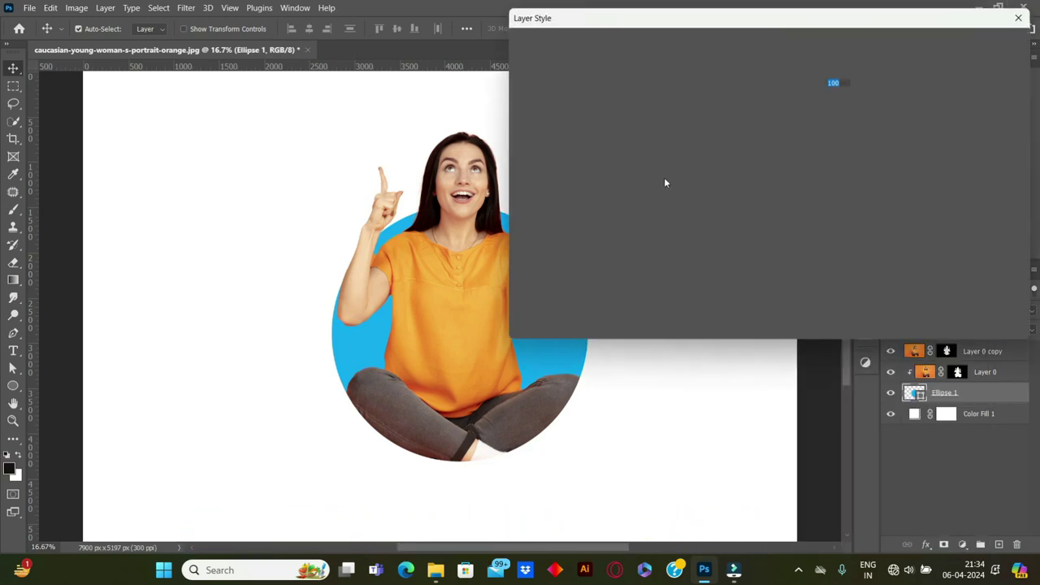
{"action": "left_click", "coordinate": [520, 133]}
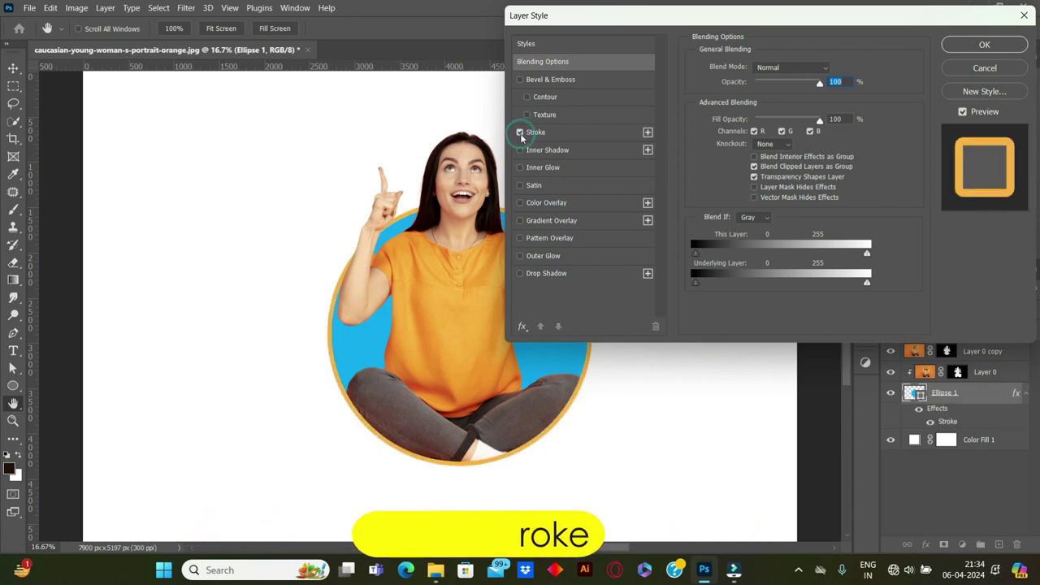
{"action": "left_click", "coordinate": [579, 132]}
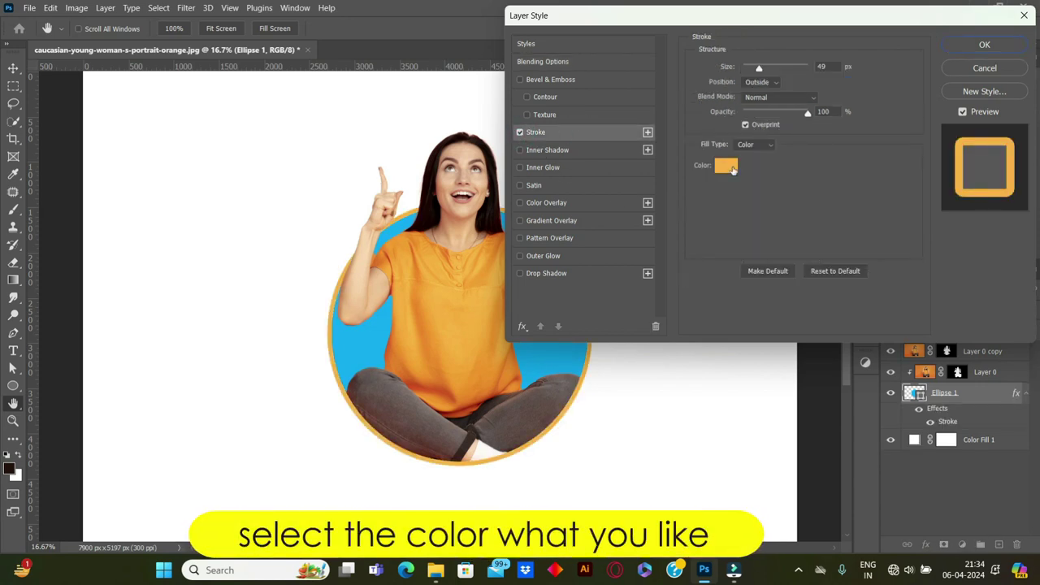
Step: Set the stroke colour to a light orange sampled from the woman's shirt
{"action": "left_click", "coordinate": [725, 166]}
{"action": "mouse_move", "coordinate": [476, 313]}
{"action": "left_mouse_down"}
{"action": "mouse_move", "coordinate": [465, 317]}
{"action": "mouse_move", "coordinate": [480, 289]}
{"action": "left_mouse_up"}
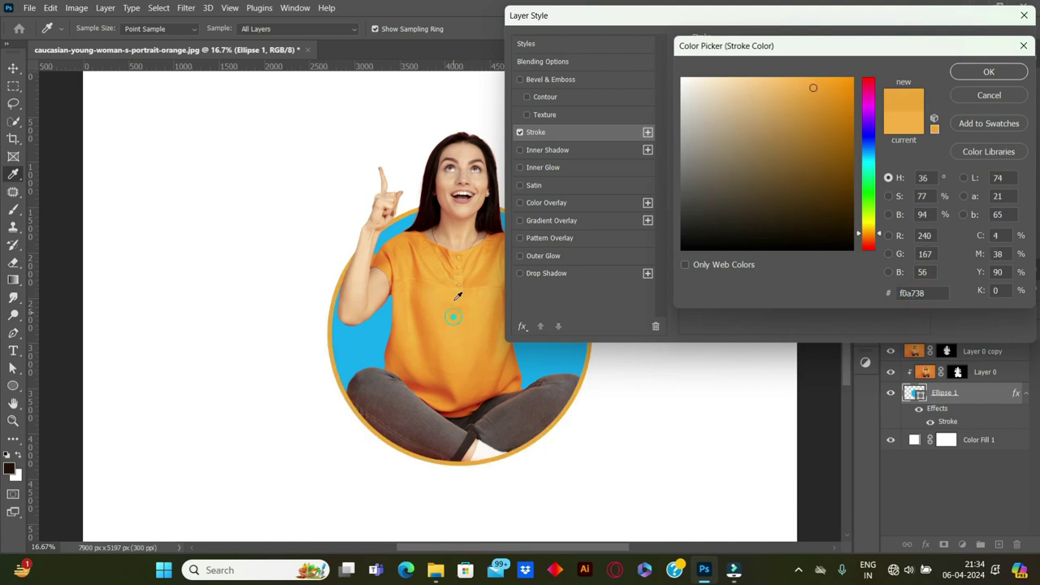
{"action": "left_click_drag", "start_coordinate": [451, 282], "coordinate": [477, 284]}
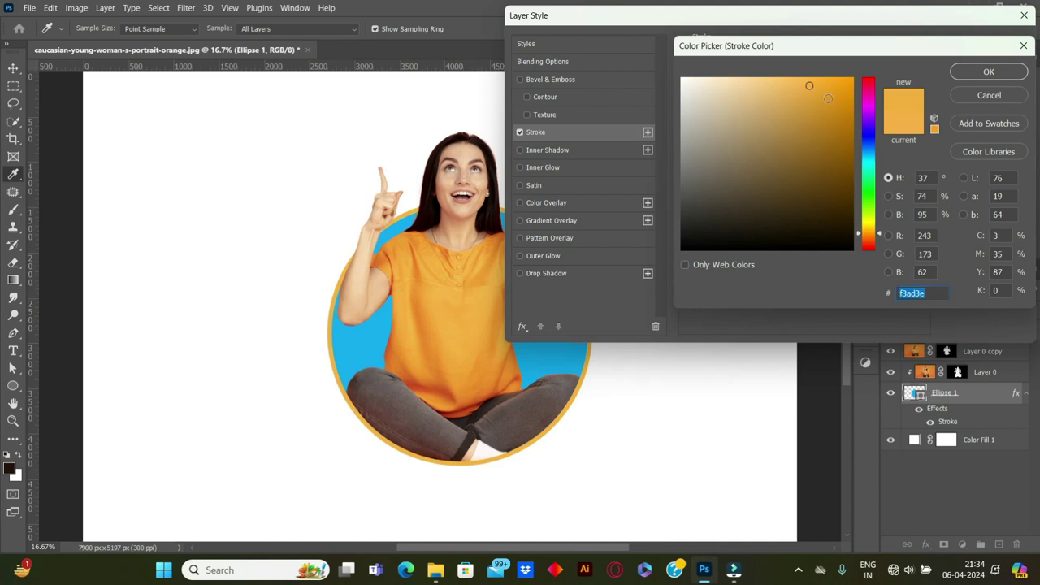
{"action": "left_click", "coordinate": [797, 79]}
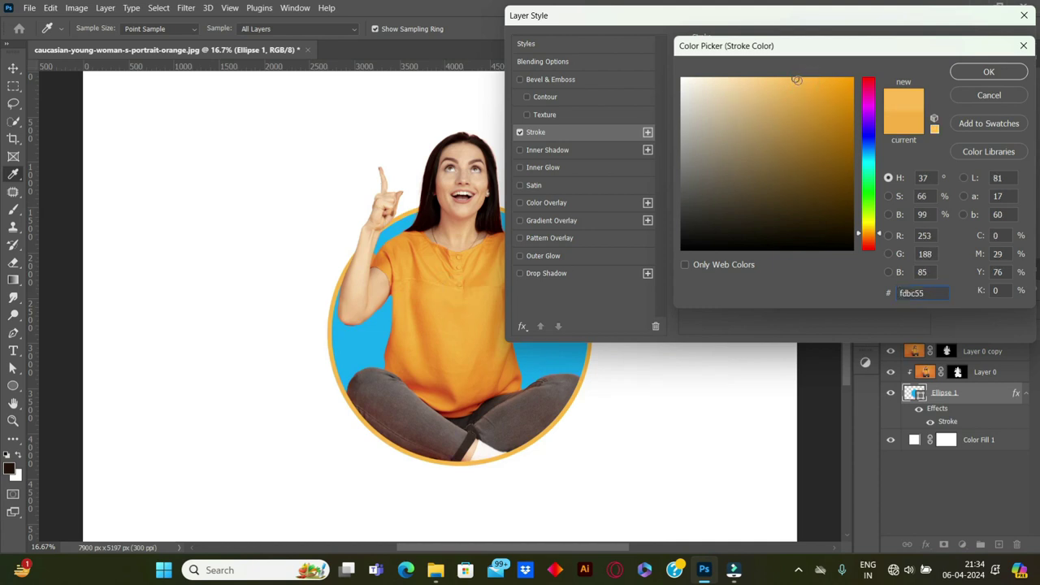
{"action": "left_click", "coordinate": [968, 73]}
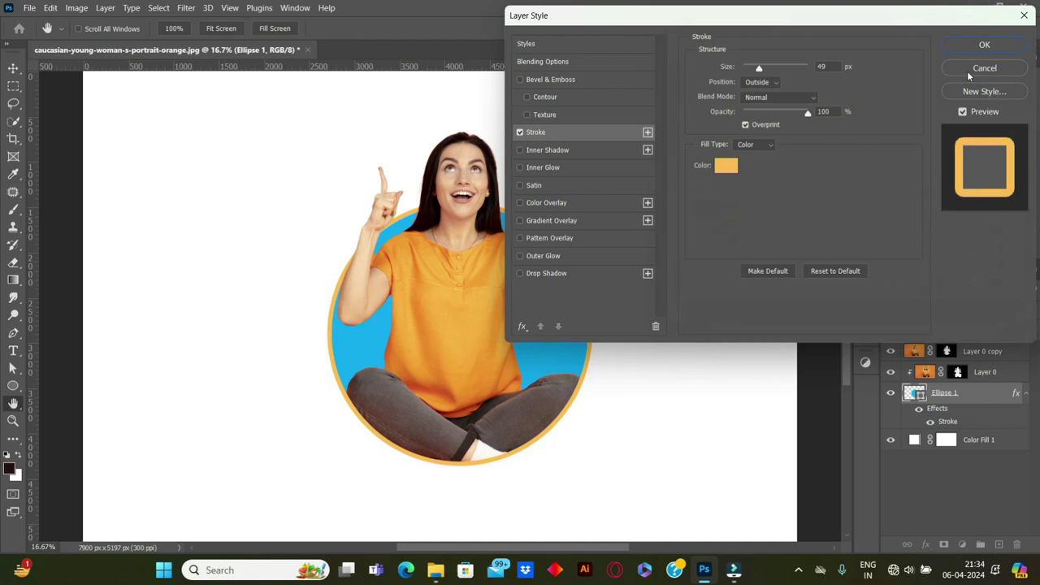
Step: Add a Vivid Light inner shadow with 9 px distance, 2% choke and 81 px size
{"action": "left_click", "coordinate": [520, 149]}
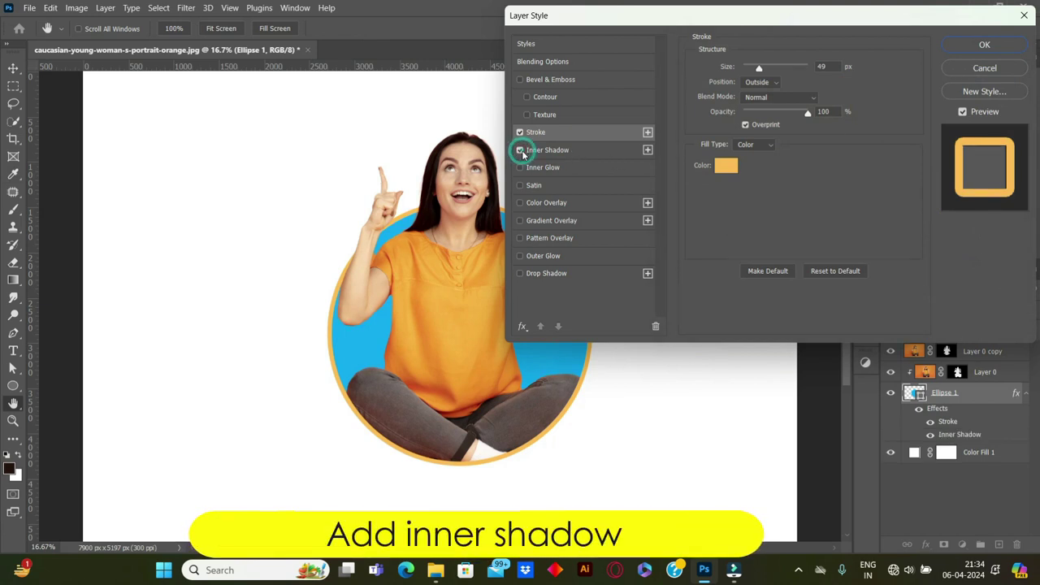
{"action": "left_click", "coordinate": [553, 151]}
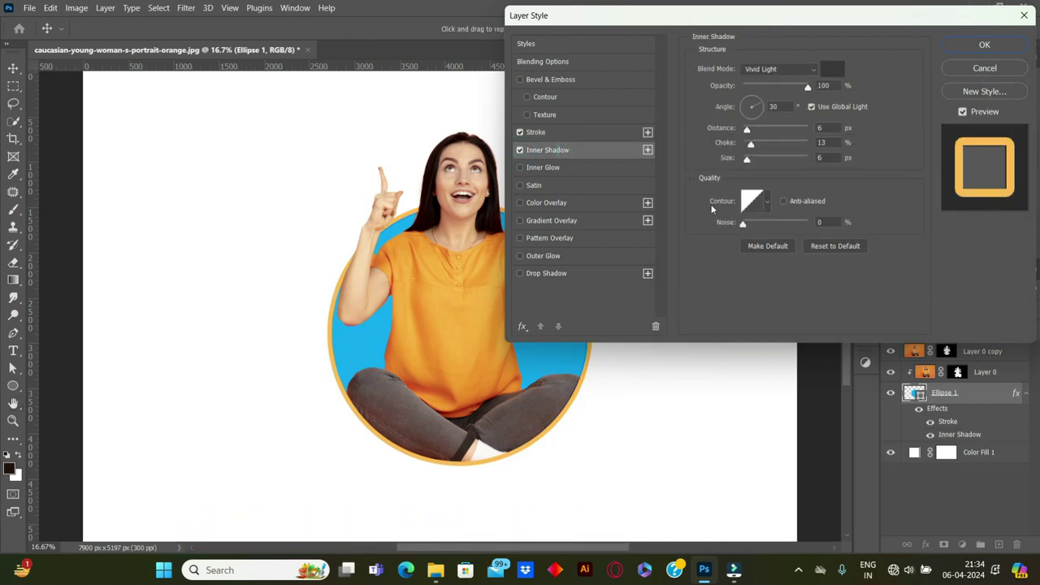
{"action": "left_click", "coordinate": [747, 130]}
{"action": "mouse_move", "coordinate": [747, 130]}
{"action": "left_mouse_down"}
{"action": "mouse_move", "coordinate": [756, 133]}
{"action": "mouse_move", "coordinate": [742, 131]}
{"action": "left_mouse_up"}
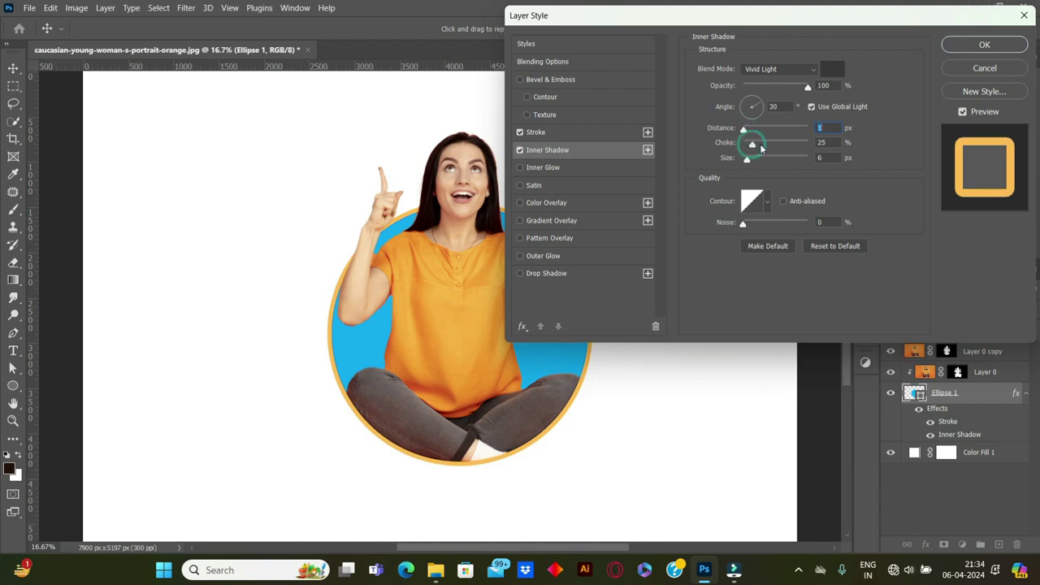
{"action": "left_click", "coordinate": [750, 144]}
{"action": "mouse_move", "coordinate": [748, 159]}
{"action": "left_mouse_down"}
{"action": "mouse_move", "coordinate": [779, 162]}
{"action": "mouse_move", "coordinate": [740, 147]}
{"action": "left_mouse_up"}
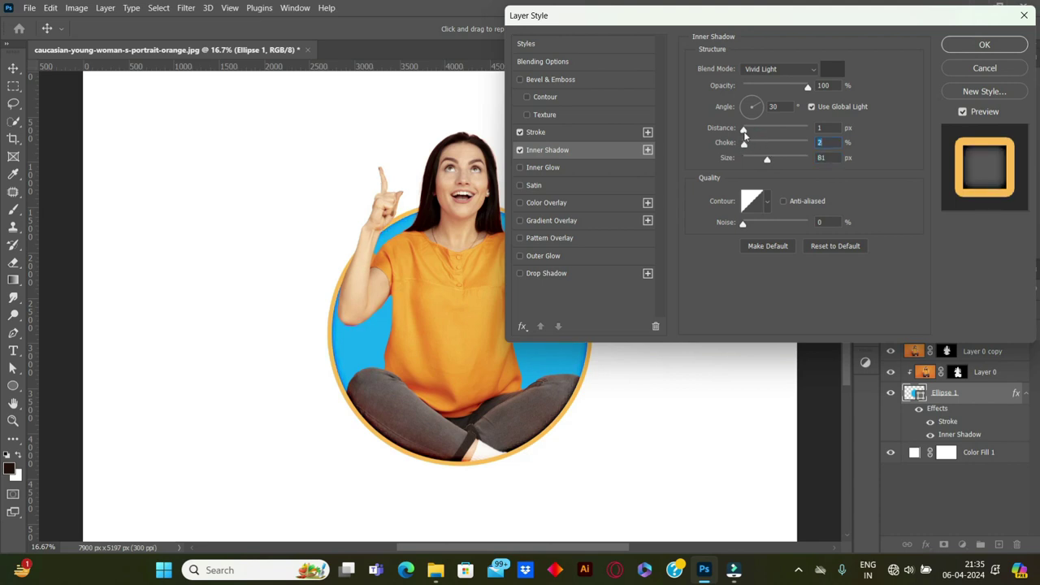
{"action": "left_click", "coordinate": [755, 134]}
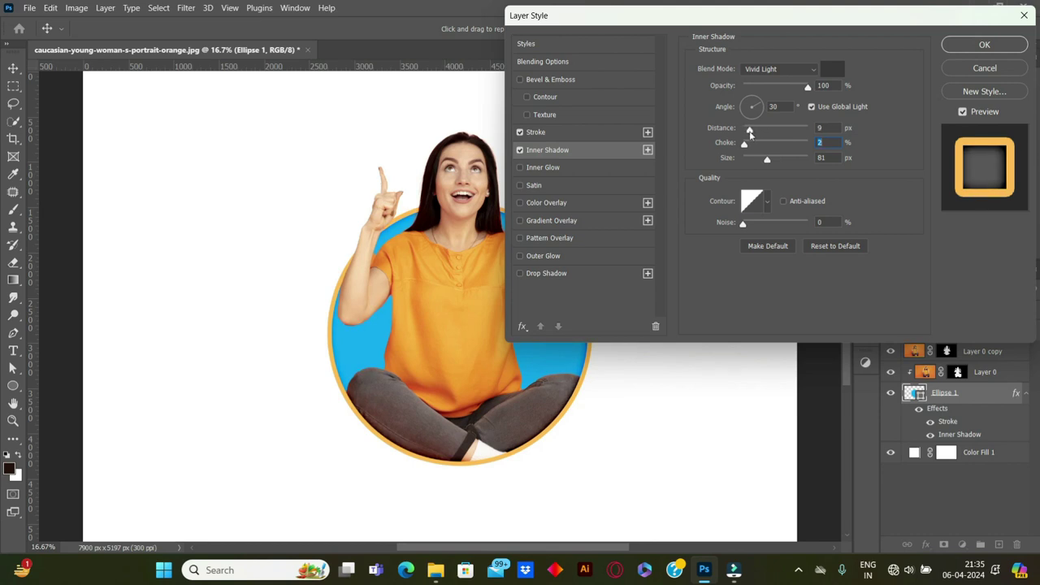
{"action": "left_click", "coordinate": [966, 45]}
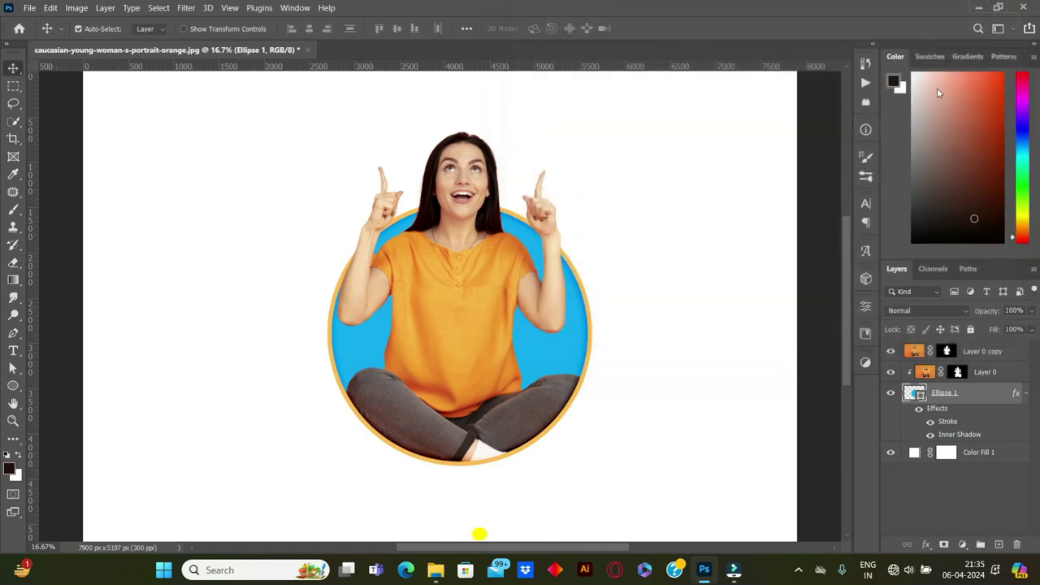